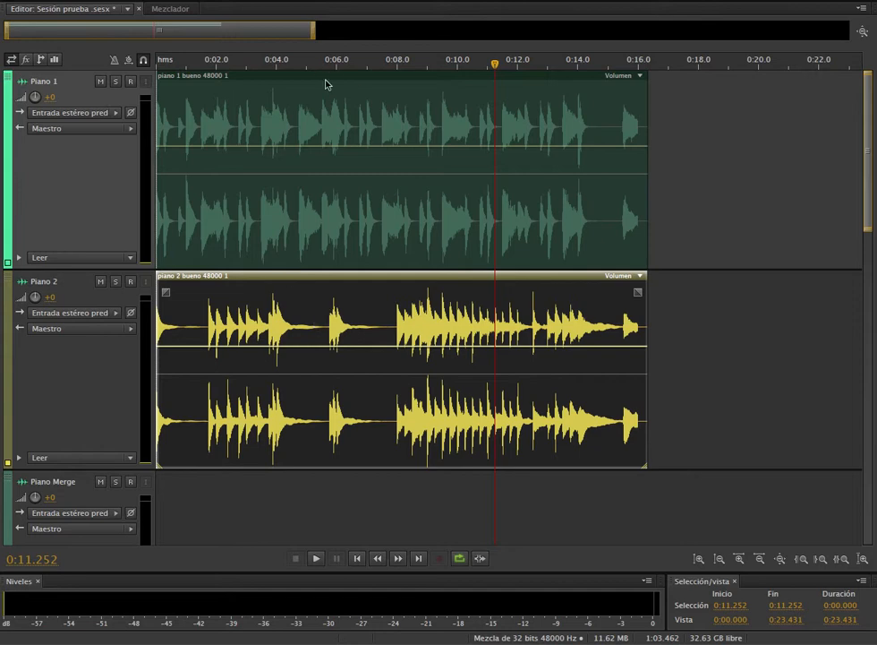
Step: Solo the Piano 1 track and play it from the start to find the point where the clip should begin
{"action": "left_click", "coordinate": [161, 64]}
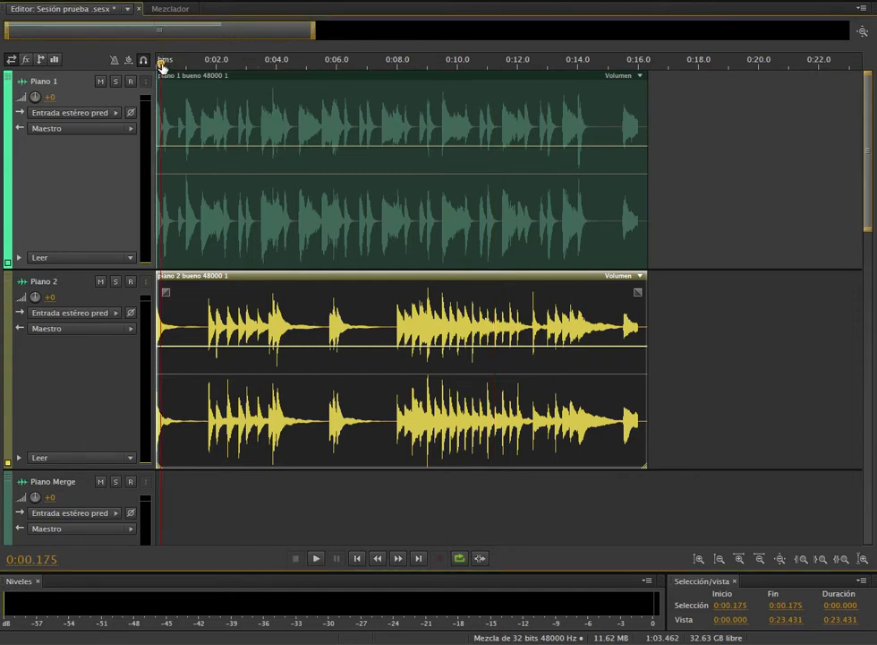
{"action": "left_click", "coordinate": [115, 81]}
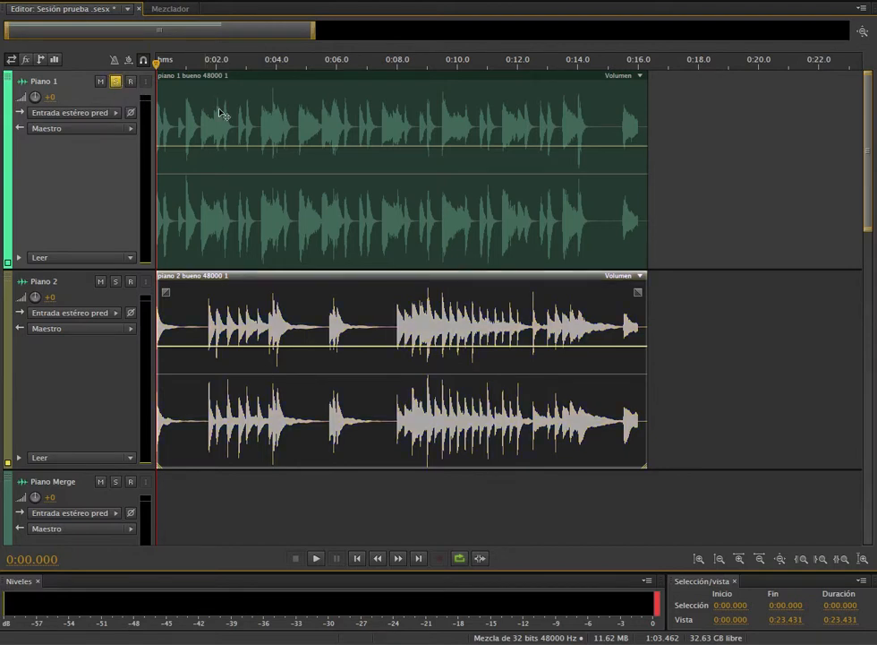
{"action": "key", "text": "space"}
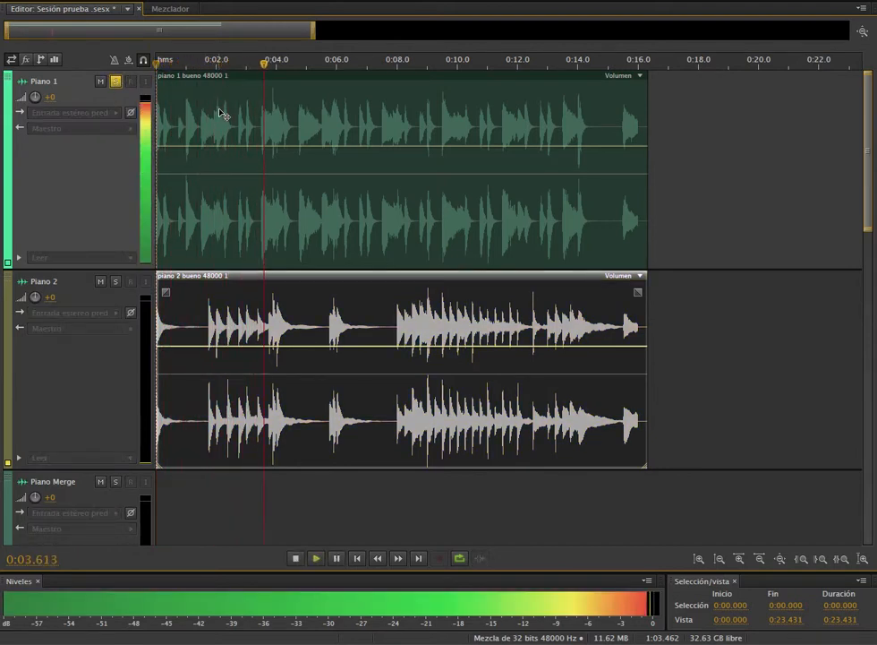
{"action": "key", "text": "space"}
Step: Place a marker at 0:03.495, where the chord on the Piano 1 track begins
{"action": "left_click_drag", "start_coordinate": [274, 61], "coordinate": [261, 69]}
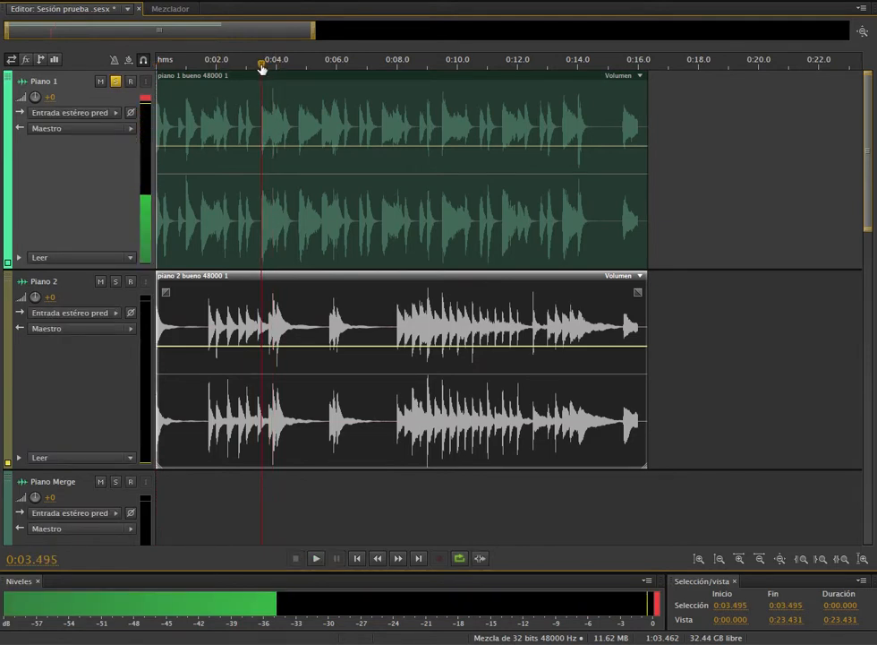
{"action": "left_click_drag", "start_coordinate": [315, 33], "coordinate": [168, 33]}
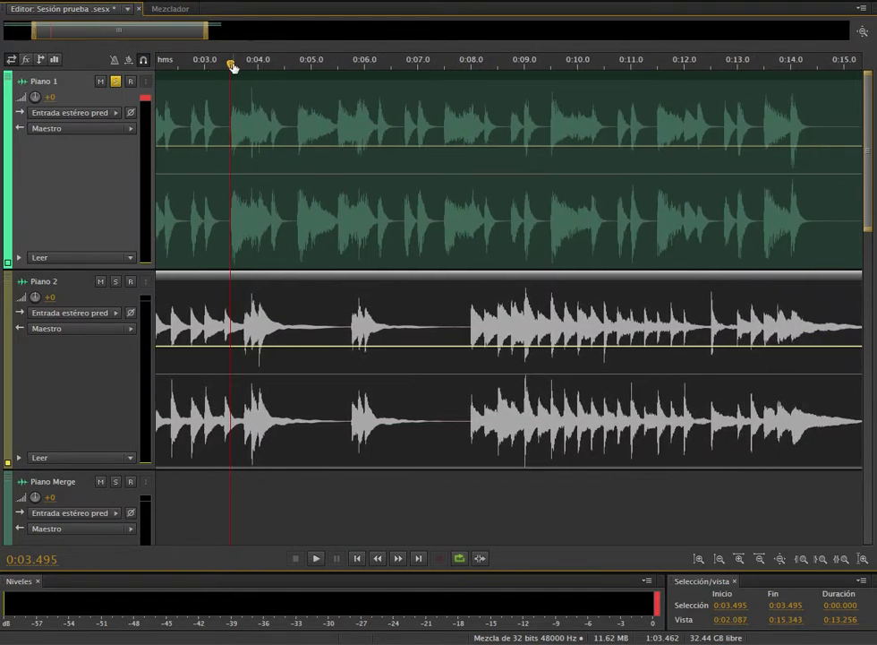
{"action": "key", "text": "m"}
Step: Trim the start of the Piano 1 clip to the 0:03.495 marker and move the shortened clip to the session start
{"action": "left_click_drag", "start_coordinate": [32, 29], "coordinate": [4, 29]}
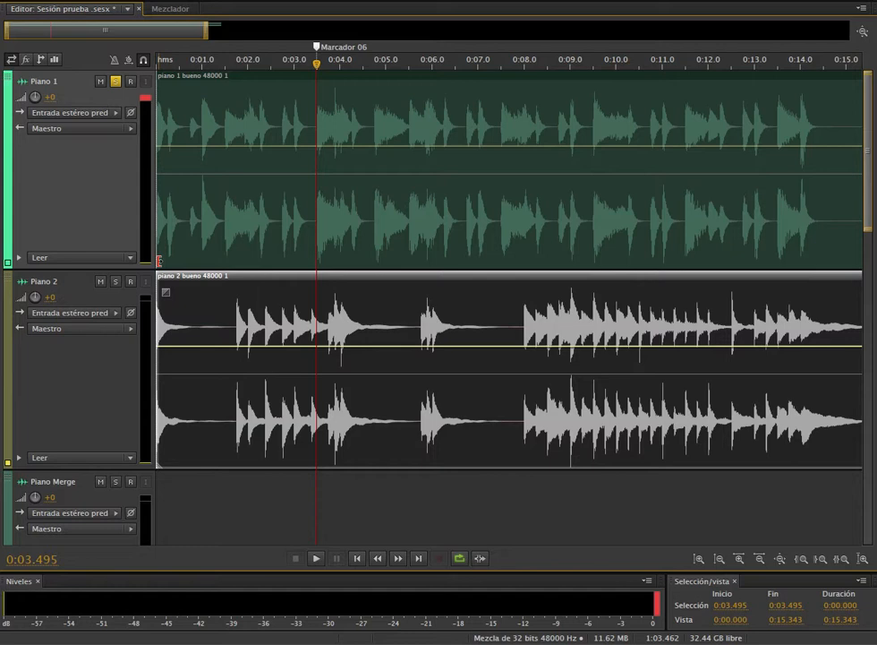
{"action": "left_click_drag", "start_coordinate": [159, 260], "coordinate": [316, 260]}
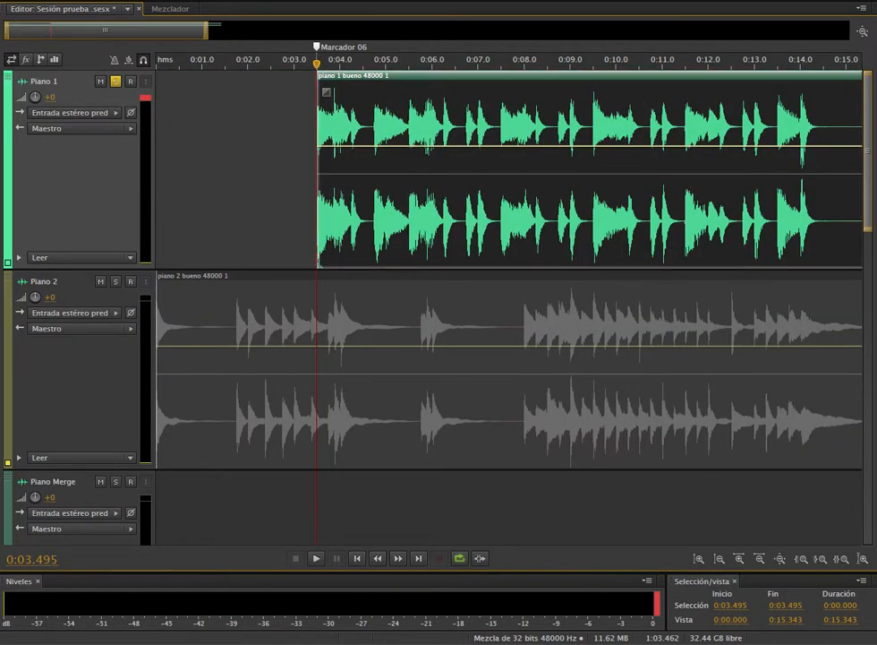
{"action": "left_click_drag", "start_coordinate": [529, 84], "coordinate": [353, 91]}
Step: Play the trimmed Piano 1 clip from the session start to check how it begins
{"action": "key", "text": "Home"}
{"action": "key", "text": "space"}
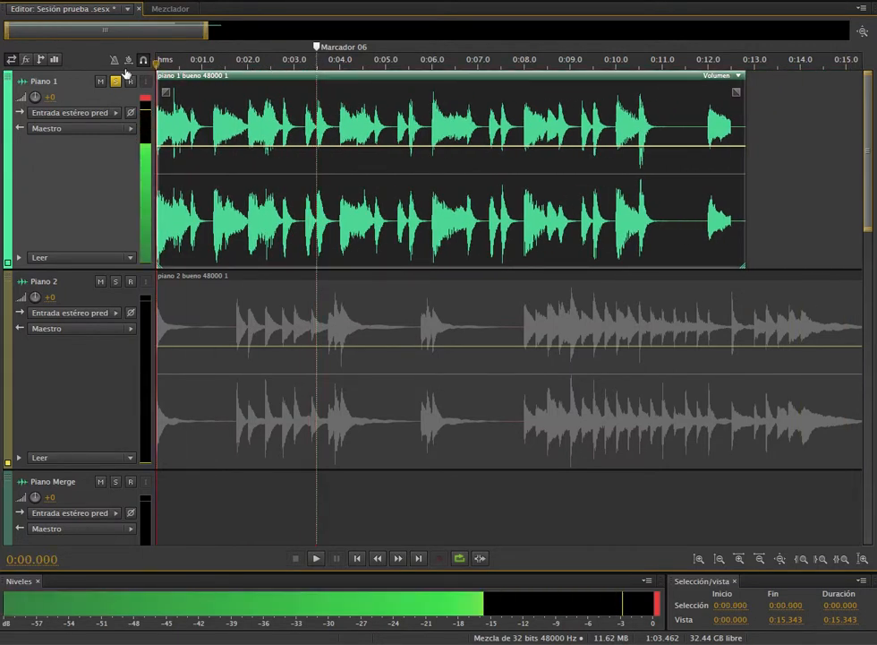
{"action": "key", "text": "space"}
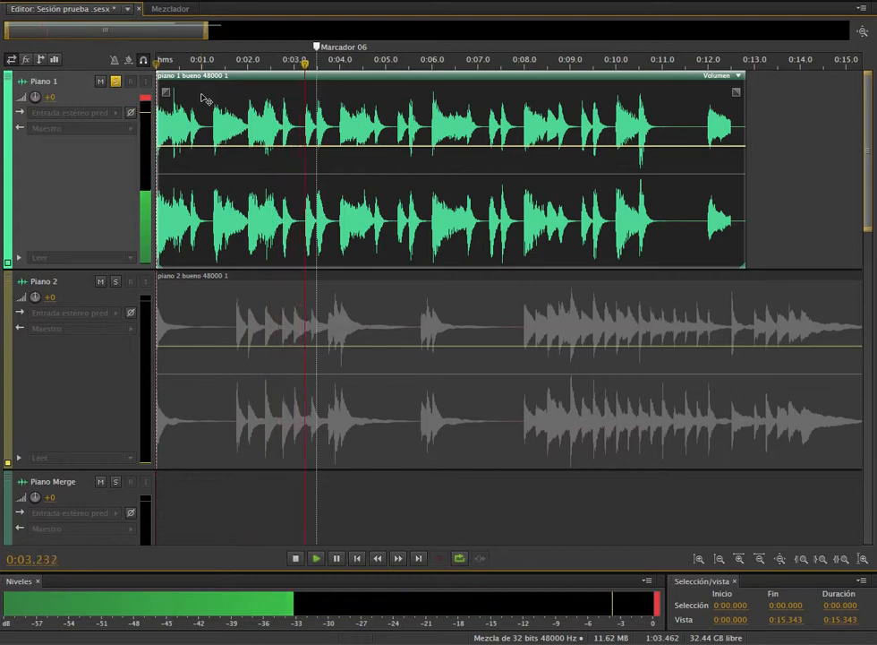
{"action": "key", "text": "space"}
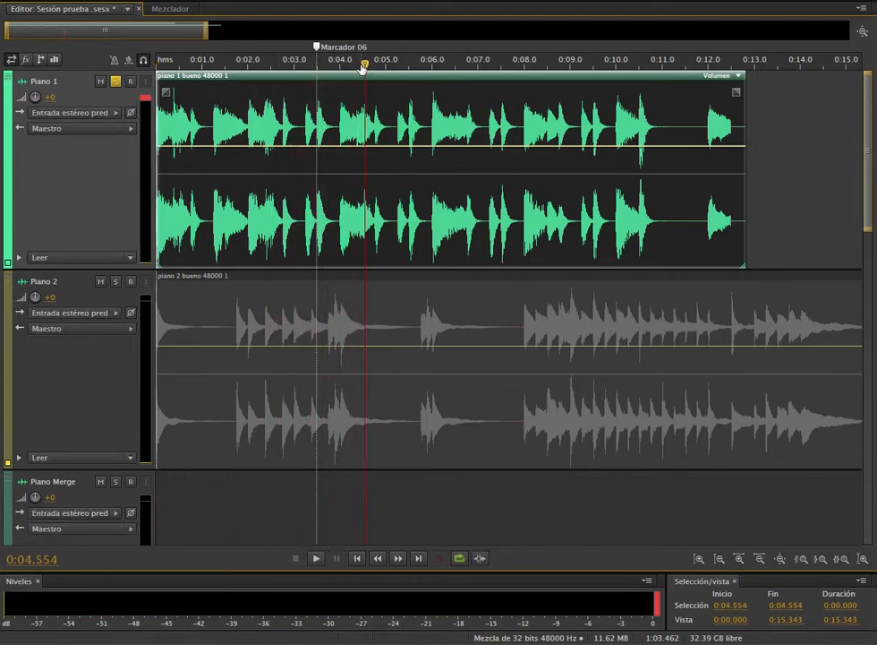
Step: Return the playhead to the session start and delete the marker at 0:03.495
{"action": "left_click_drag", "start_coordinate": [365, 68], "coordinate": [158, 63]}
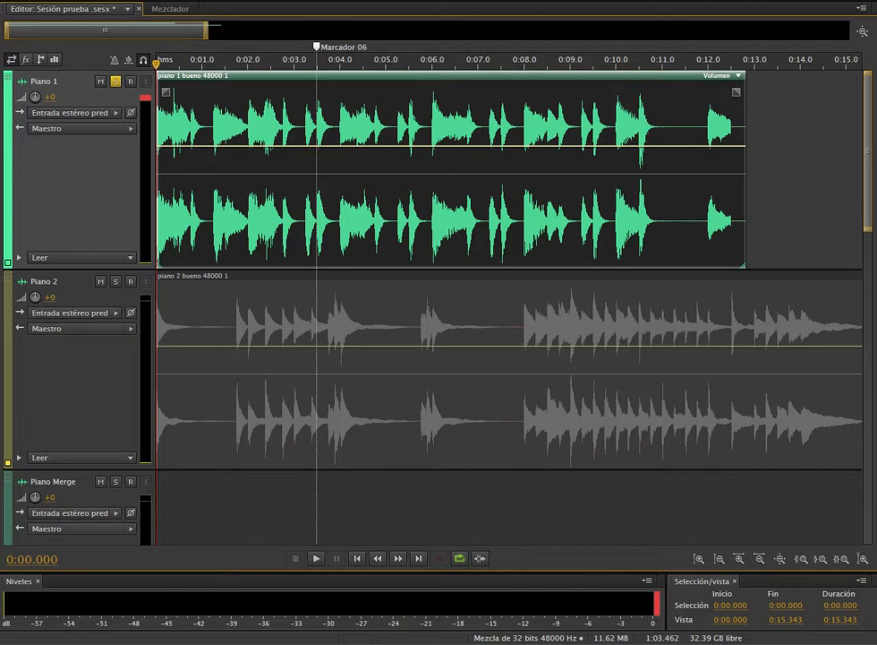
{"action": "mouse_move", "coordinate": [0, 226]}
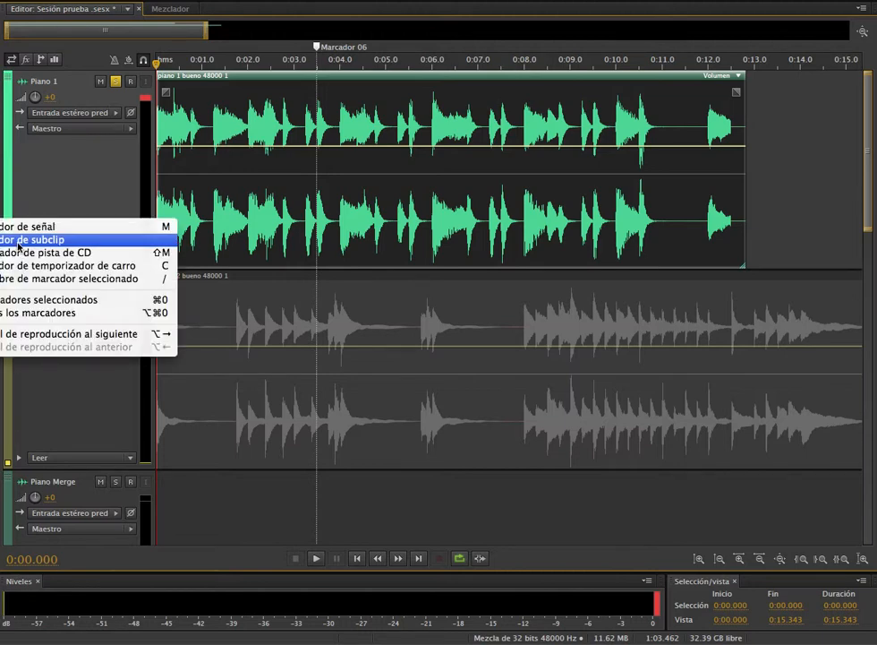
{"action": "left_click", "coordinate": [24, 303]}
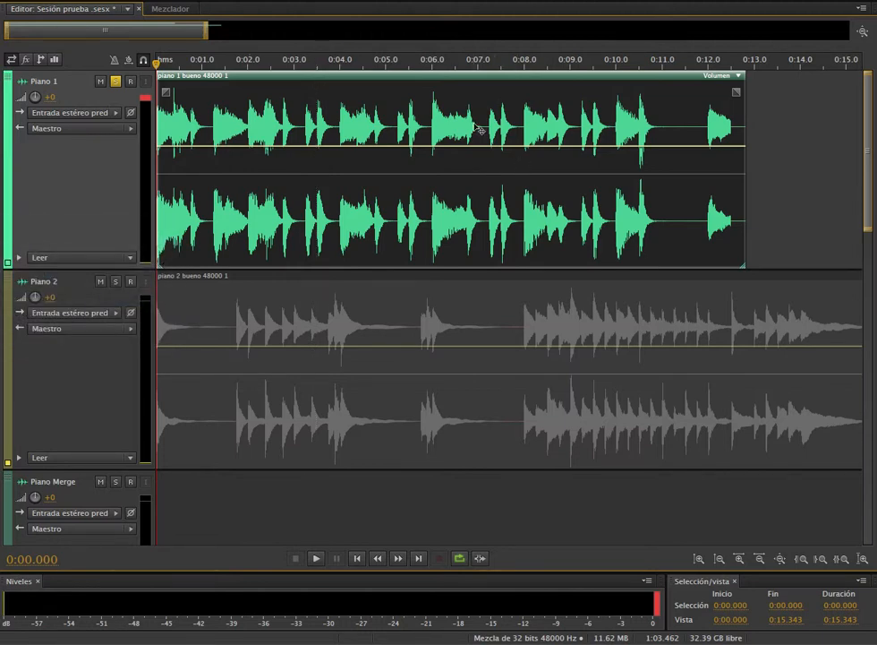
Step: Switch solo from Piano 1 to Piano 2 and play that track from the session start
{"action": "left_click", "coordinate": [115, 82]}
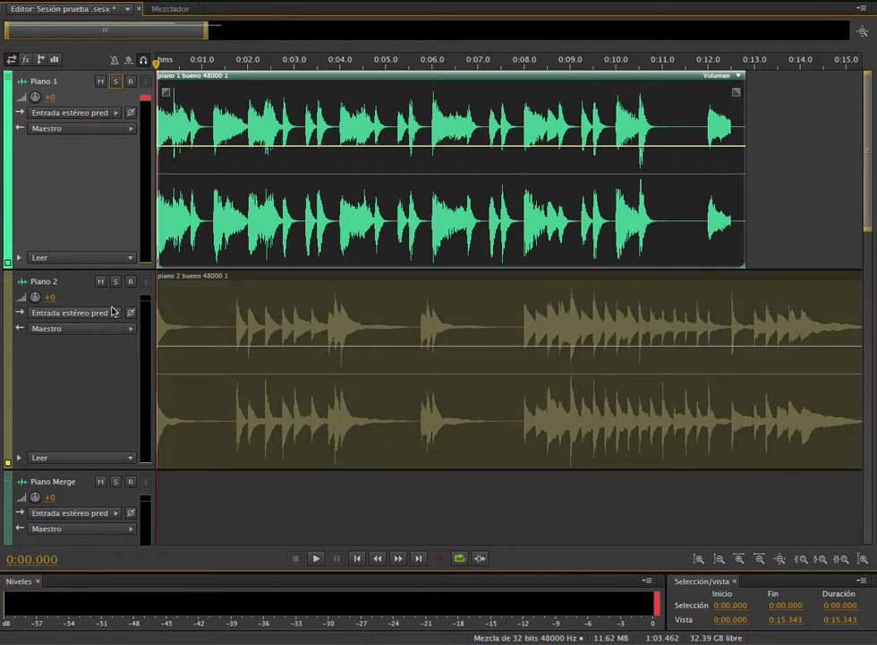
{"action": "left_click", "coordinate": [115, 282]}
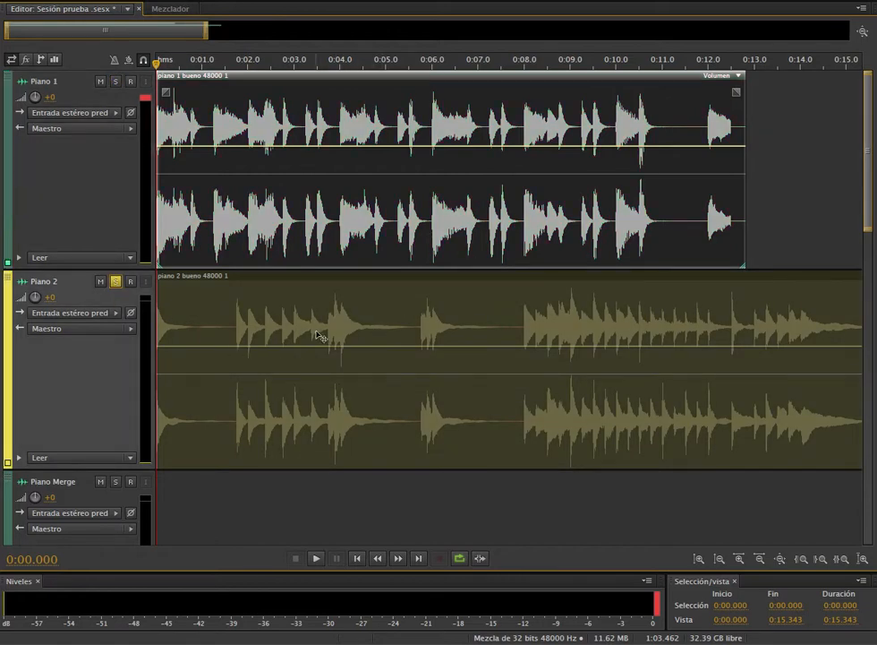
{"action": "key", "text": "space"}
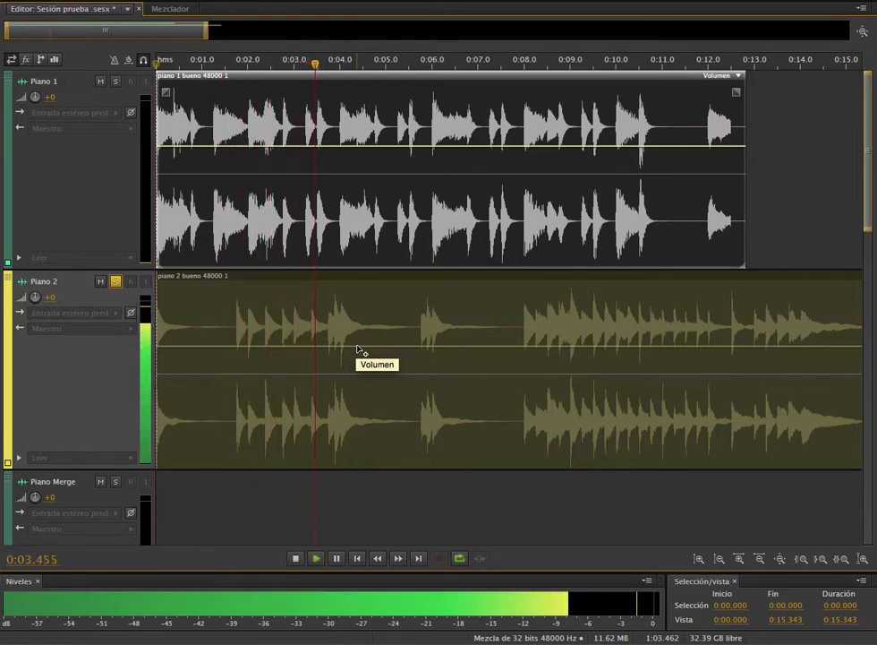
{"action": "key", "text": "space"}
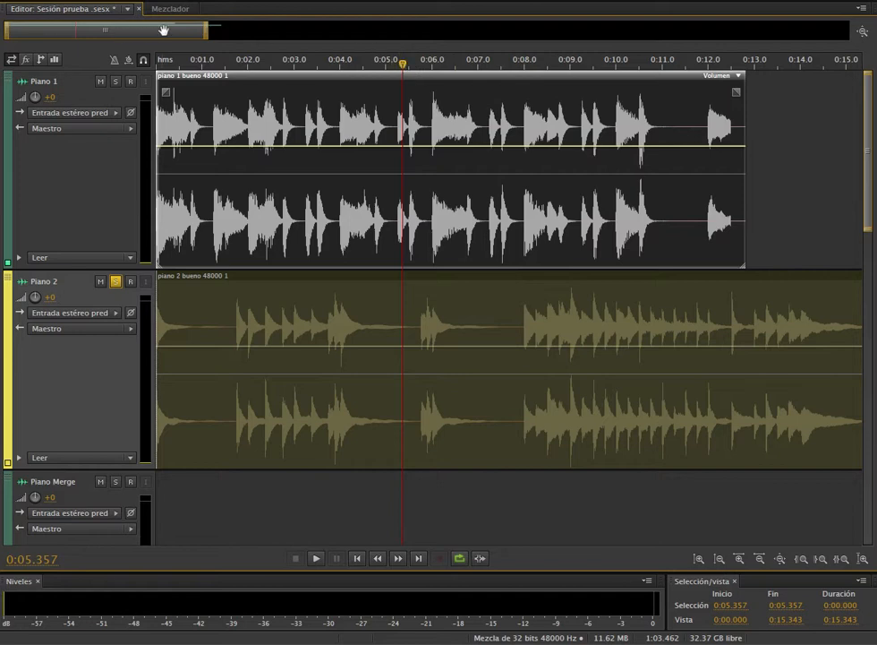
Step: Place a marker at 0:01.758, at the onset of the second note on the Piano 2 track
{"action": "left_click_drag", "start_coordinate": [205, 31], "coordinate": [102, 39]}
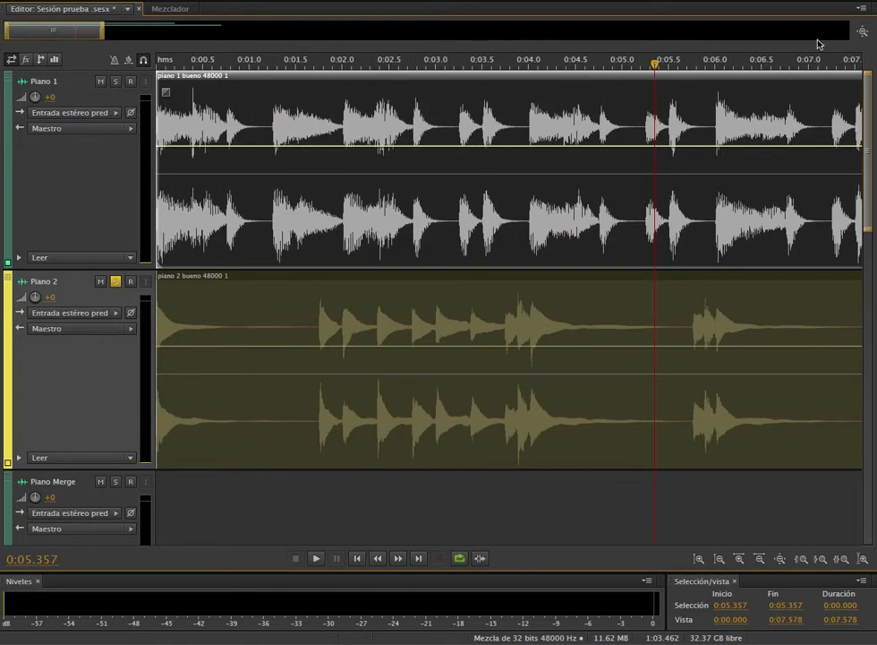
{"action": "key", "text": "space"}
{"action": "left_click", "coordinate": [296, 95]}
{"action": "left_click_drag", "start_coordinate": [303, 95], "coordinate": [321, 95]}
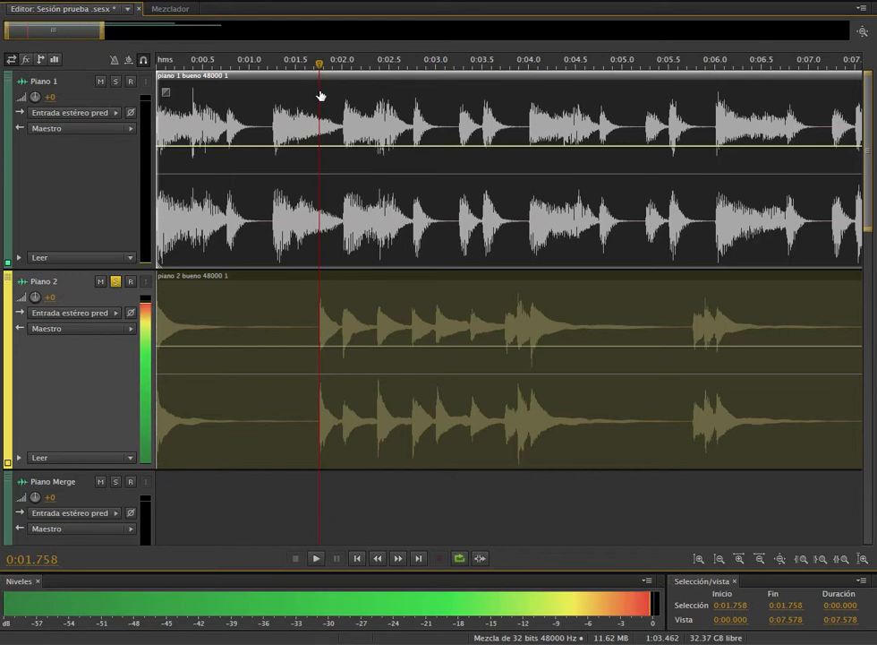
{"action": "key", "text": "m"}
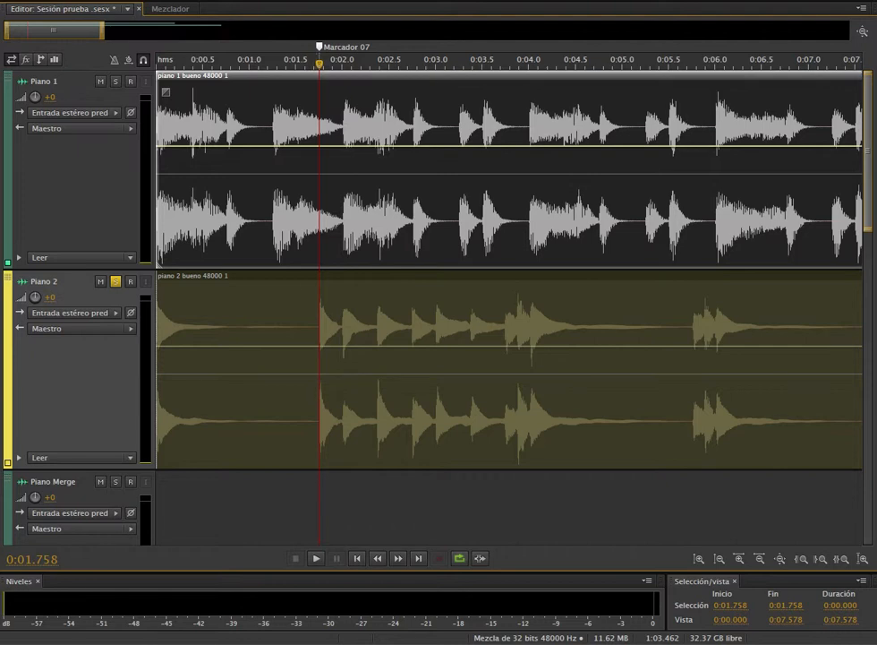
Step: Cut the Piano 2 clip at the 0:01.758 marker and delete everything before it
{"action": "left_click", "coordinate": [318, 296]}
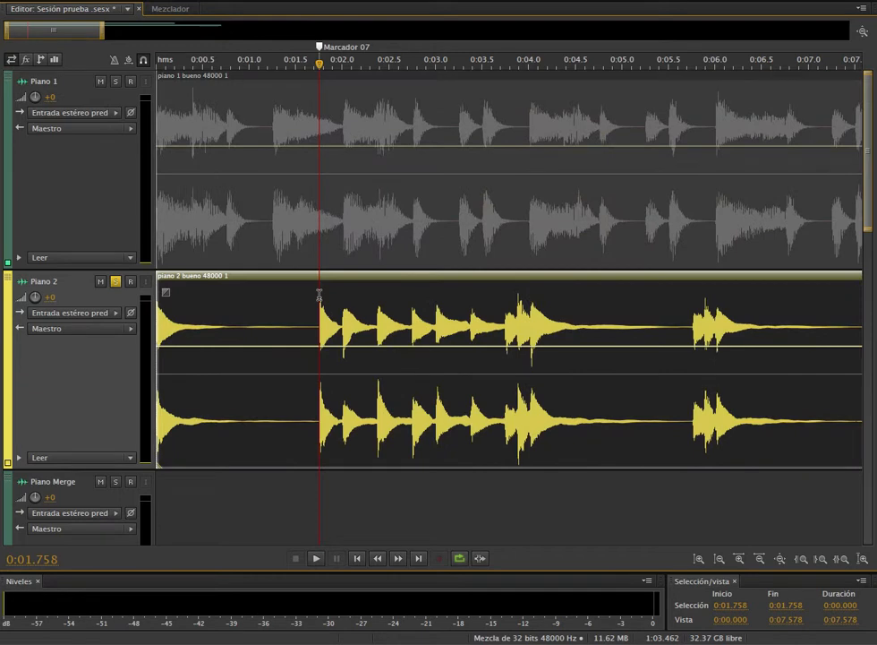
{"action": "left_click_drag", "start_coordinate": [318, 296], "coordinate": [312, 299]}
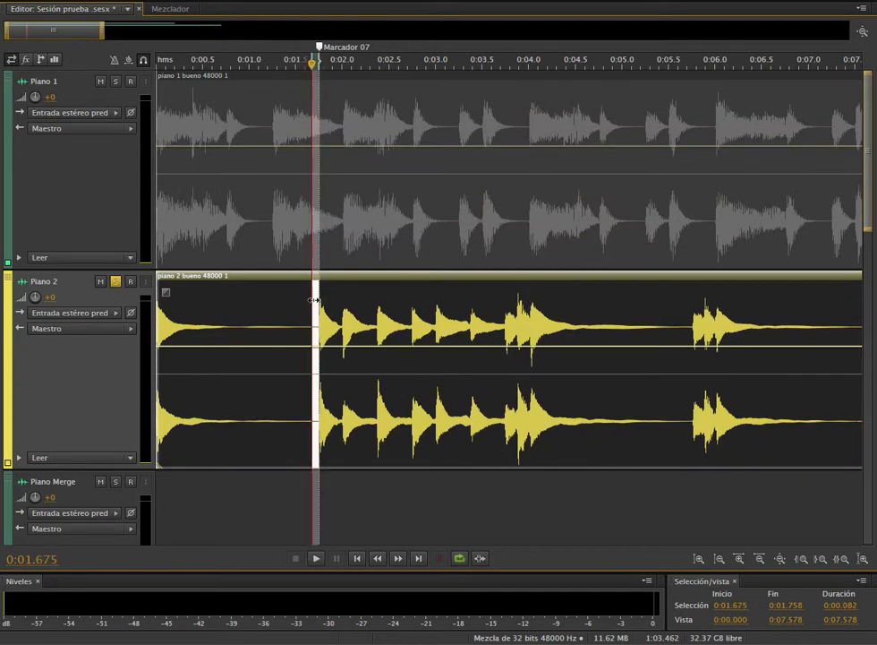
{"action": "key", "text": "Delete"}
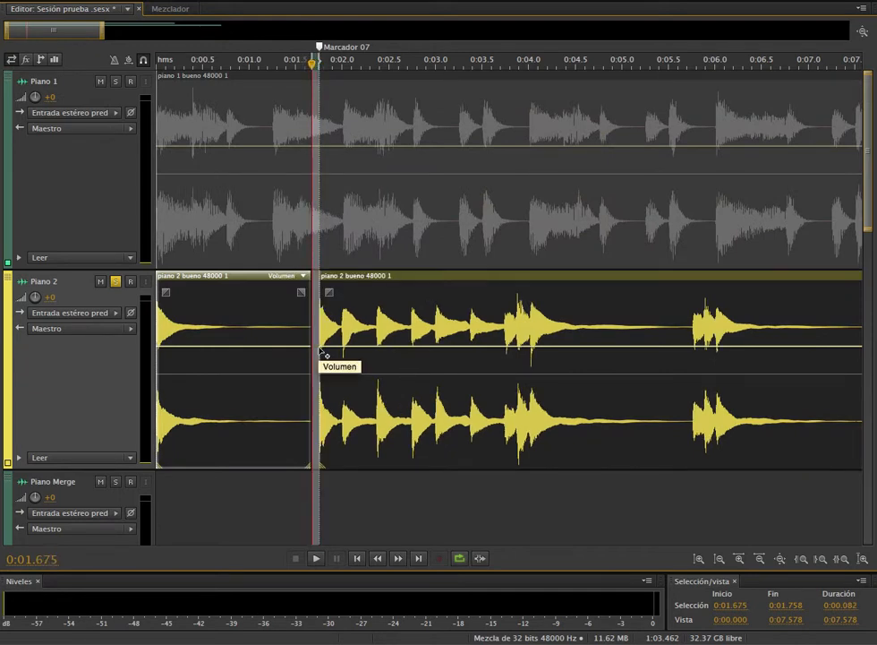
{"action": "left_click", "coordinate": [287, 498]}
{"action": "left_click", "coordinate": [286, 451]}
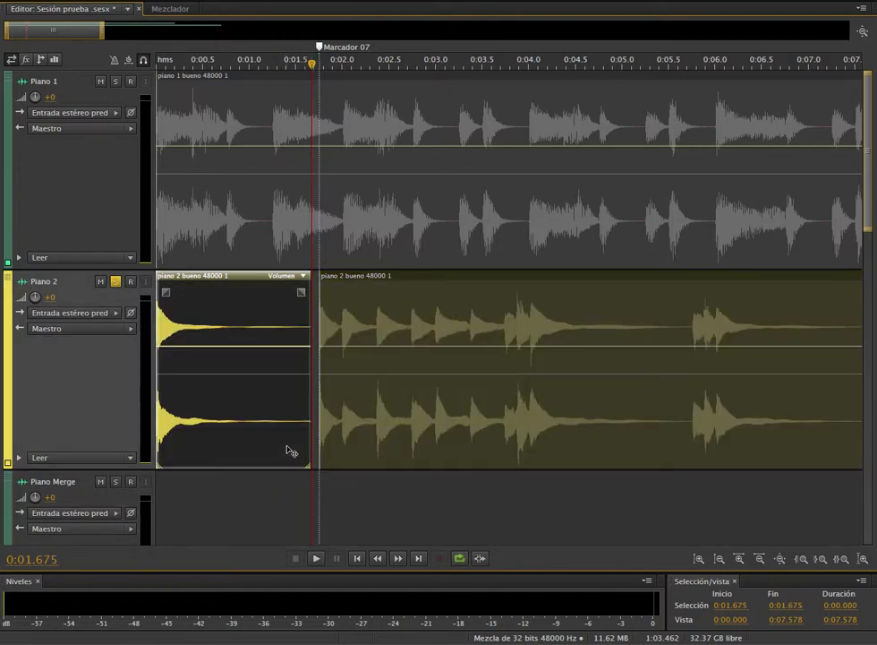
{"action": "key", "text": "Delete"}
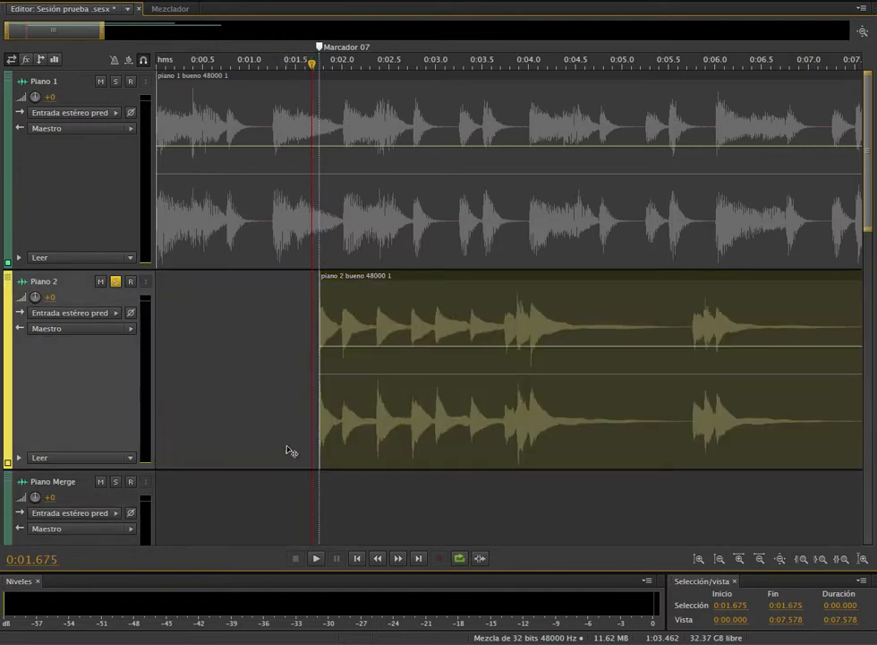
Step: Unsolo Piano 2 and copy both trimmed piano clips onto the Piano Merge track, piano 2 starting shortly after piano 1 ends
{"action": "left_click", "coordinate": [114, 282]}
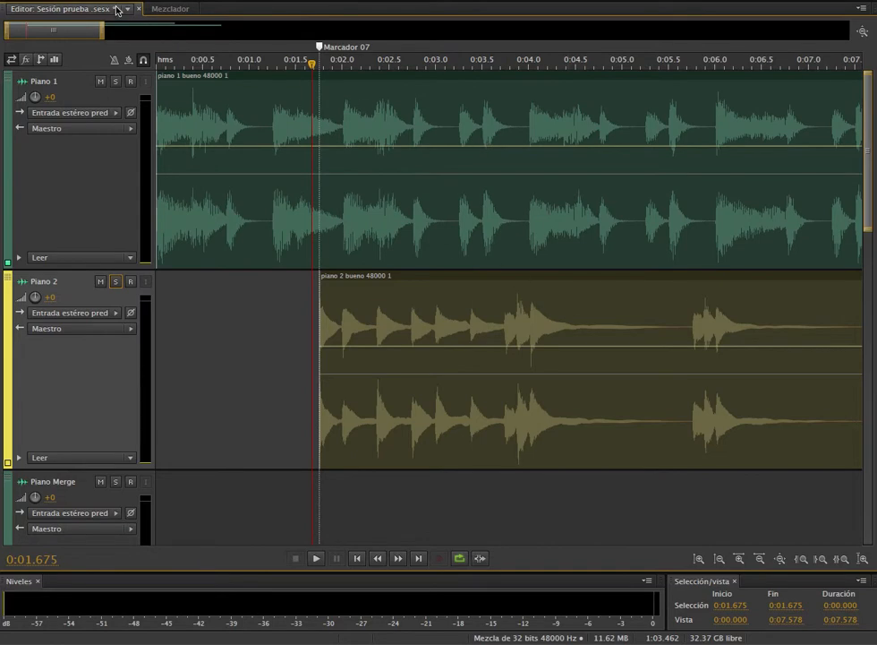
{"action": "left_click_drag", "start_coordinate": [7, 32], "coordinate": [412, 38]}
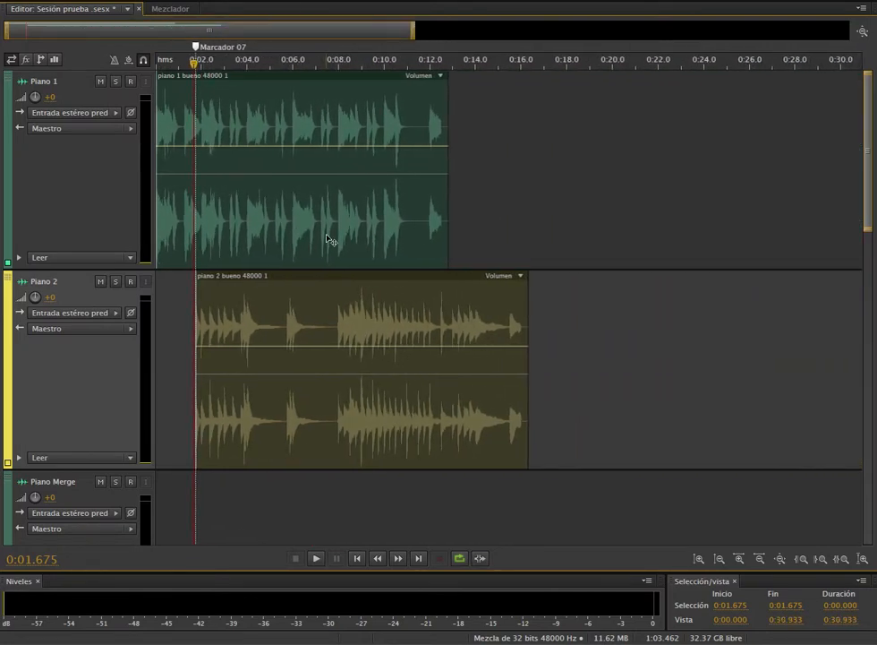
{"action": "left_click_drag", "start_coordinate": [278, 257], "coordinate": [275, 519]}
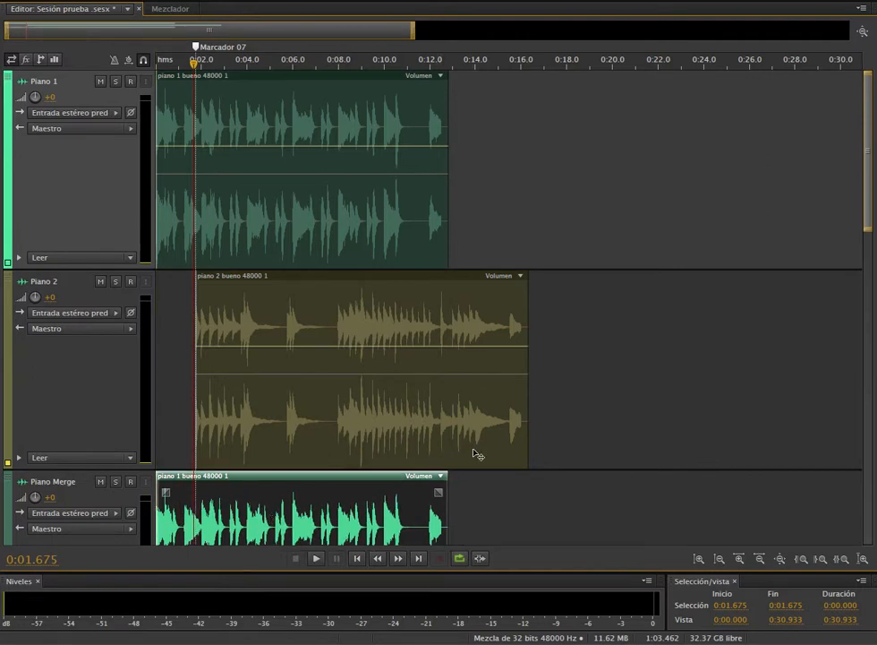
{"action": "left_click_drag", "start_coordinate": [477, 454], "coordinate": [719, 538]}
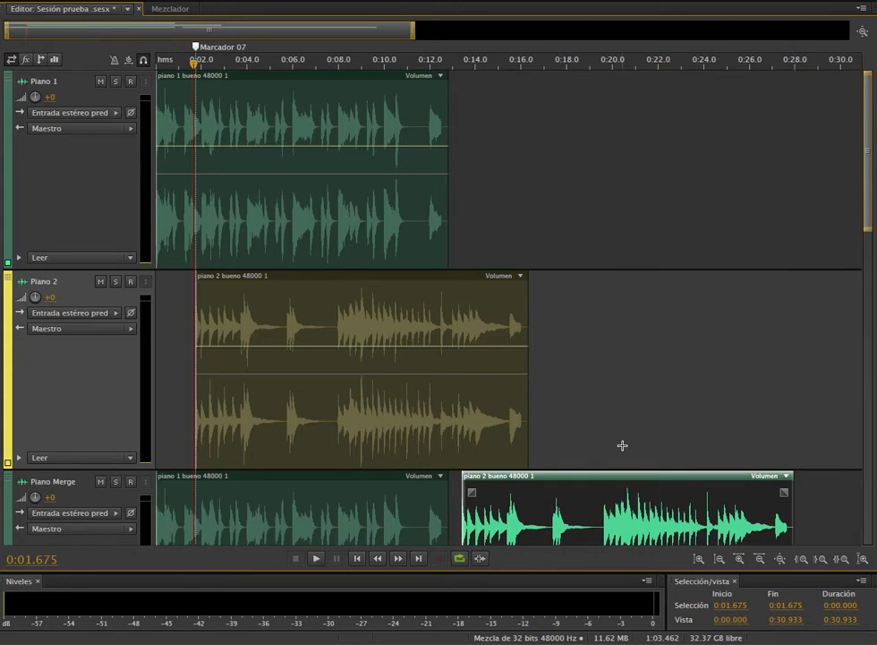
Step: Trim the end of the piano 1 clip on the Piano Merge track to about 0:11.2, cutting off its last chord
{"action": "scroll", "coordinate": [626, 436], "scroll_direction": "down", "scroll_amount": 5}
{"action": "scroll", "coordinate": [627, 435], "scroll_direction": "up", "scroll_amount": 2}
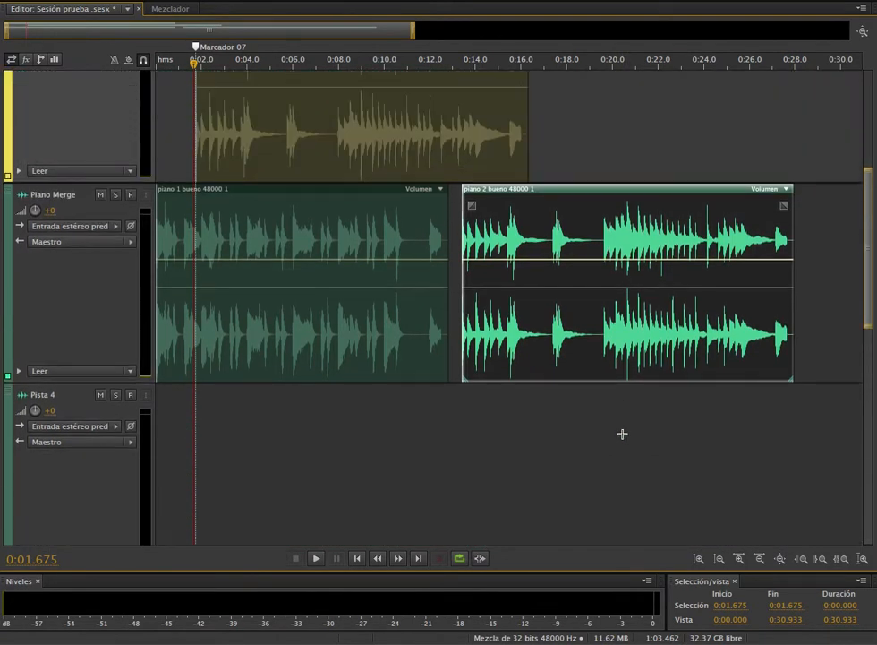
{"action": "scroll", "coordinate": [416, 452], "scroll_direction": "up", "scroll_amount": 3}
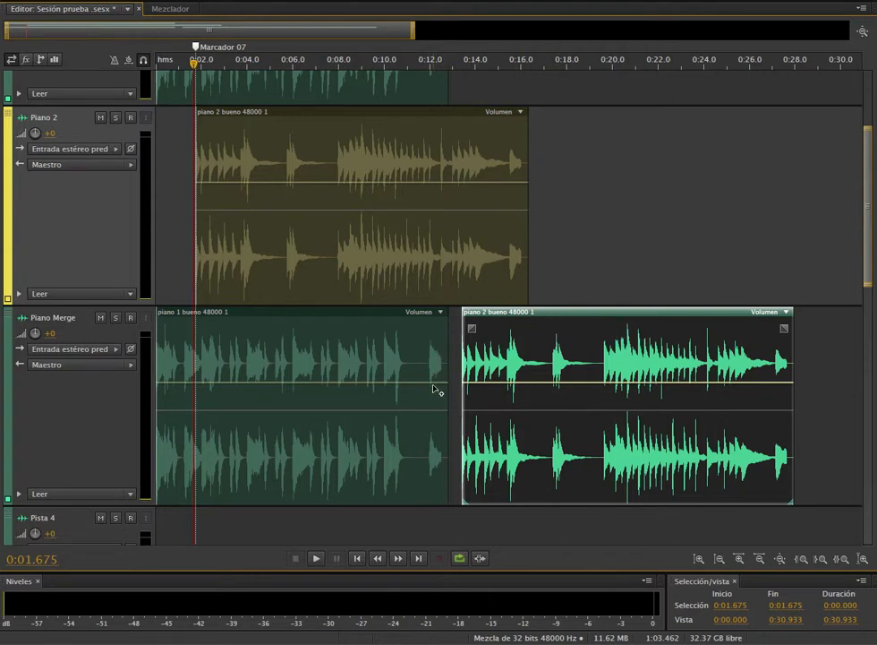
{"action": "left_click_drag", "start_coordinate": [447, 494], "coordinate": [410, 494]}
{"action": "scroll", "coordinate": [589, 318], "scroll_direction": "down", "scroll_amount": 2}
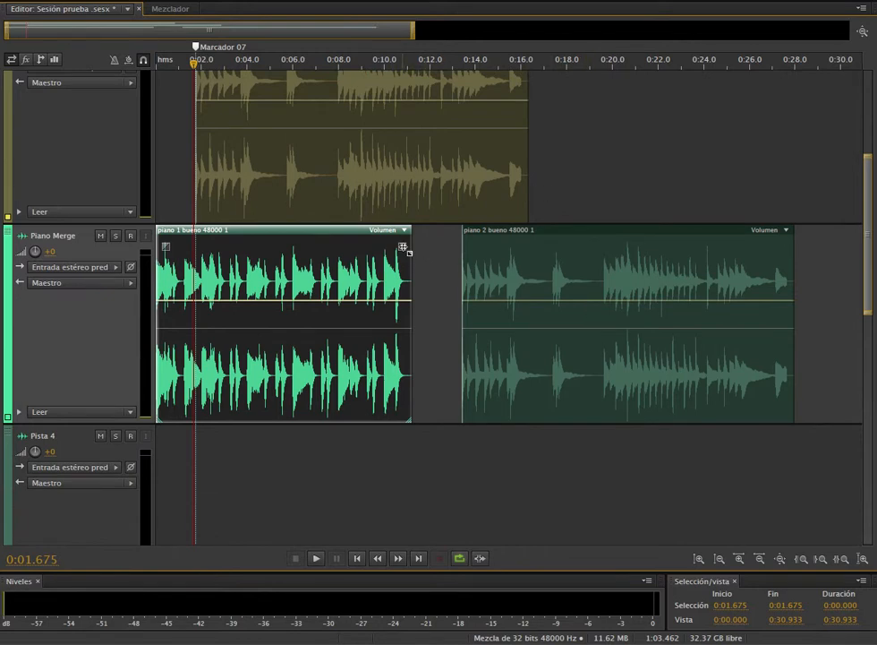
Step: Listen to the end of the piano 1 clip on Piano Merge and add a fade-out beginning at about 0:09.6
{"action": "mouse_move", "coordinate": [402, 246]}
{"action": "left_mouse_down"}
{"action": "mouse_move", "coordinate": [342, 250]}
{"action": "mouse_move", "coordinate": [406, 252]}
{"action": "left_mouse_up"}
{"action": "left_click", "coordinate": [371, 62]}
{"action": "key", "text": "space"}
{"action": "key", "text": "space"}
{"action": "left_click_drag", "start_coordinate": [402, 247], "coordinate": [363, 247]}
Step: Play the session from 0:09.219 through the piano 1 clip's fade-out
{"action": "left_click", "coordinate": [366, 64]}
{"action": "key", "text": "space"}
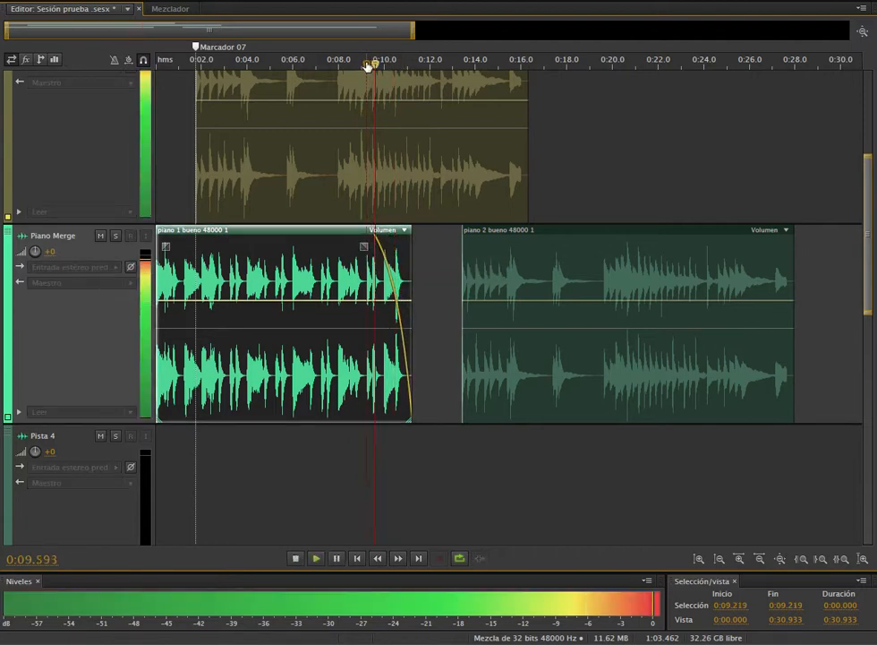
{"action": "key", "text": "space"}
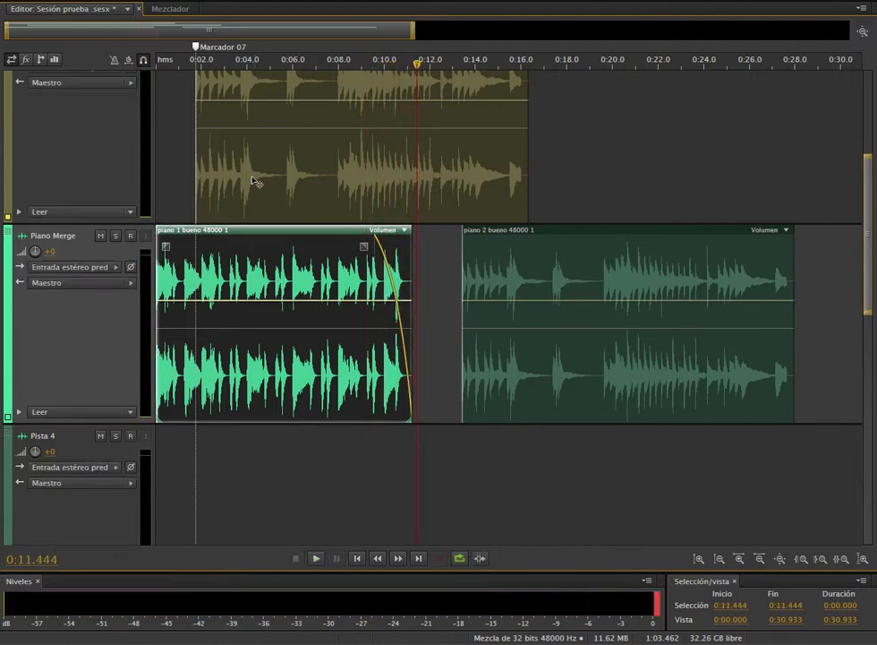
Step: Solo the Piano Merge track and play the fade-out again from 0:09.316
{"action": "left_click", "coordinate": [115, 235]}
{"action": "left_click", "coordinate": [372, 67]}
{"action": "key", "text": "space"}
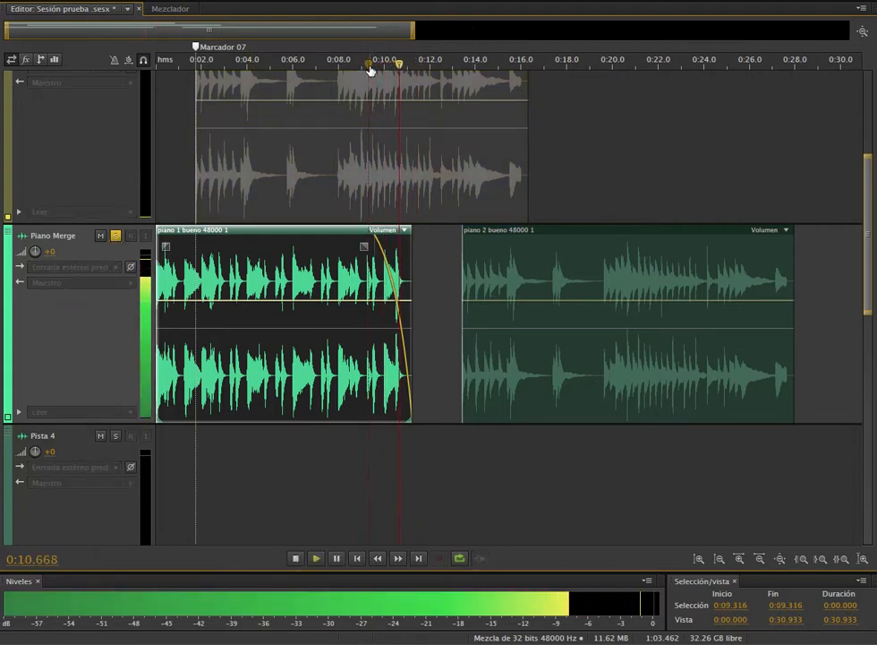
Step: Stop playback, remove the fade-out from the piano 1 clip, and give the piano 2 clip on Piano Merge a fade-in of about 2 s
{"action": "key", "text": "space"}
{"action": "left_click_drag", "start_coordinate": [365, 245], "coordinate": [403, 245]}
{"action": "left_click", "coordinate": [483, 248]}
{"action": "left_click_drag", "start_coordinate": [468, 245], "coordinate": [515, 249]}
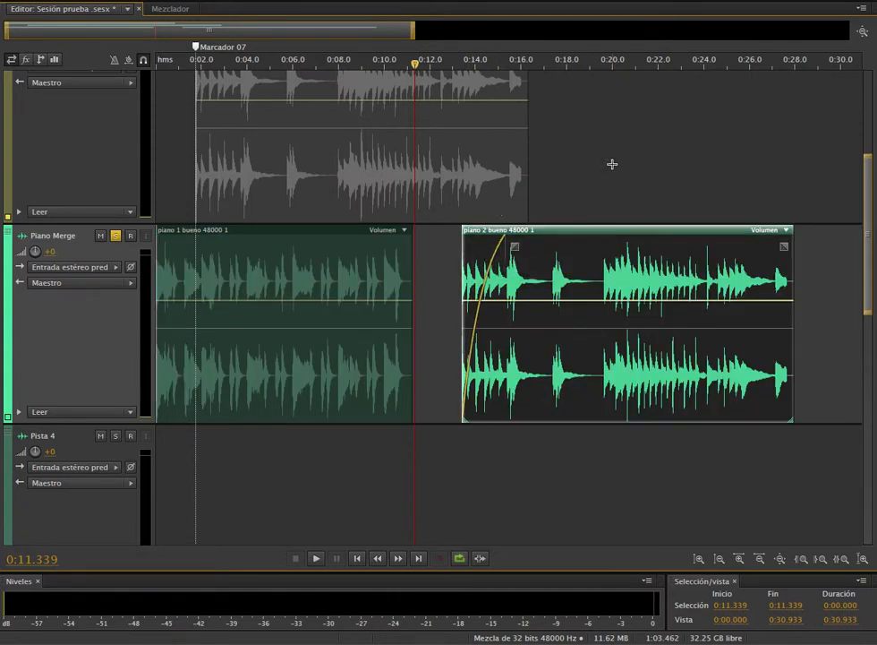
Step: Move the piano 2 clip directly against the end of the piano 1 clip on Piano Merge and remove its fade-in
{"action": "left_click_drag", "start_coordinate": [581, 254], "coordinate": [529, 345]}
{"action": "left_click_drag", "start_coordinate": [466, 246], "coordinate": [423, 247]}
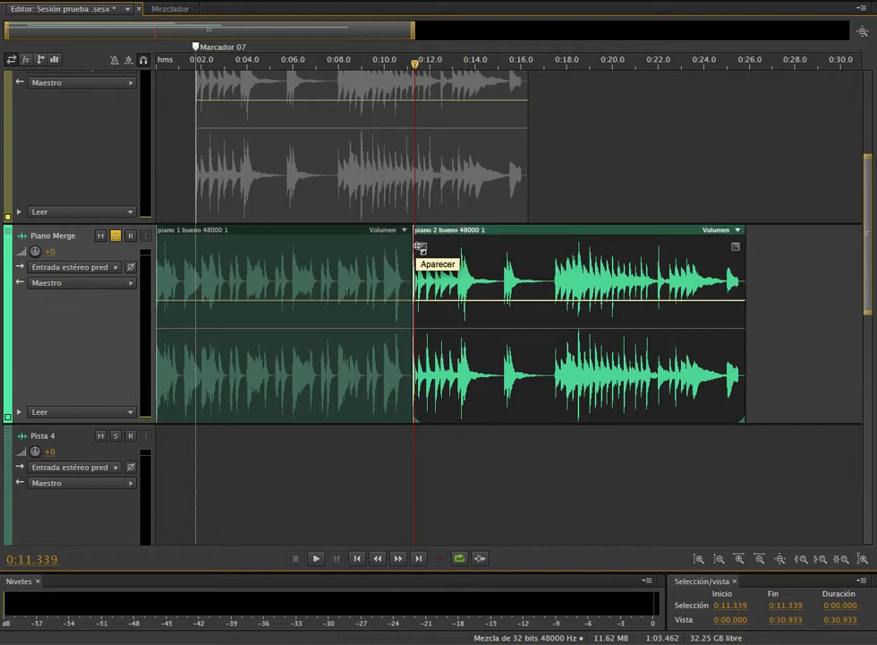
Step: Trim the piano 1 clip's end to about 0:11.1 and overlap it with the piano 2 clip starting at about 0:10.5, creating a crossfade
{"action": "left_click_drag", "start_coordinate": [407, 25], "coordinate": [300, 26]}
{"action": "left_click_drag", "start_coordinate": [9, 28], "coordinate": [159, 36]}
{"action": "left_click_drag", "start_coordinate": [393, 34], "coordinate": [175, 32]}
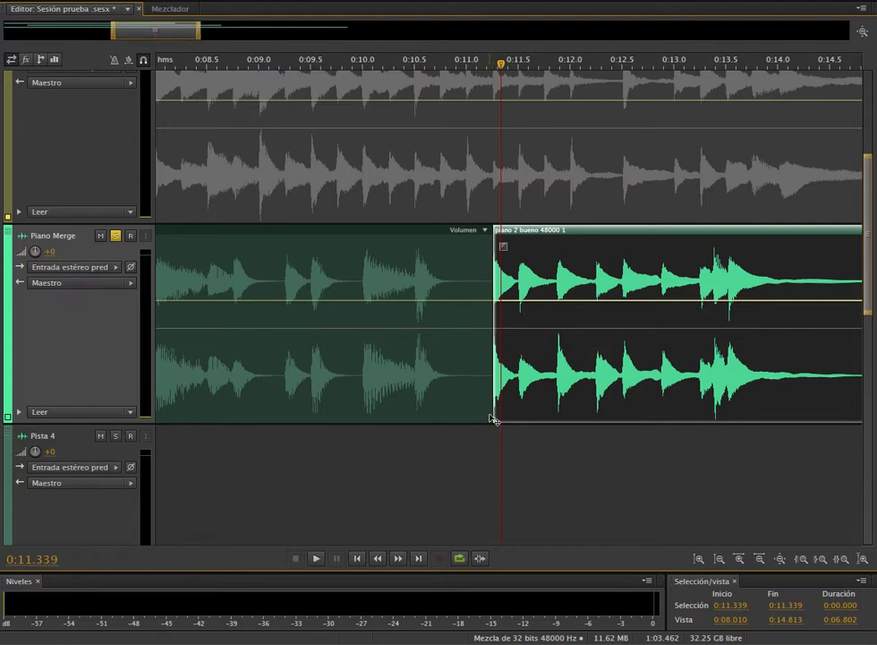
{"action": "left_click_drag", "start_coordinate": [492, 413], "coordinate": [473, 412]}
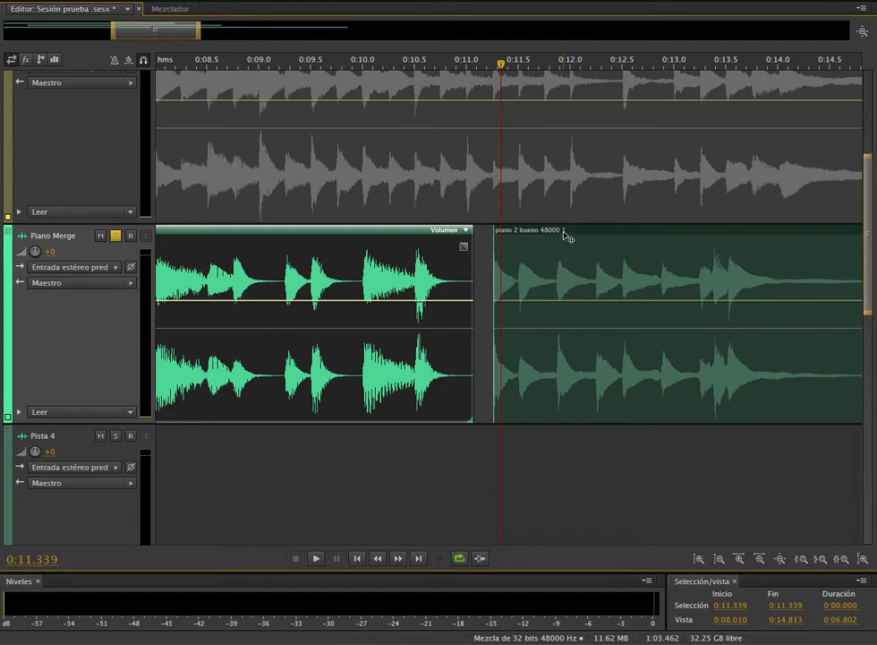
{"action": "left_click_drag", "start_coordinate": [570, 236], "coordinate": [485, 246]}
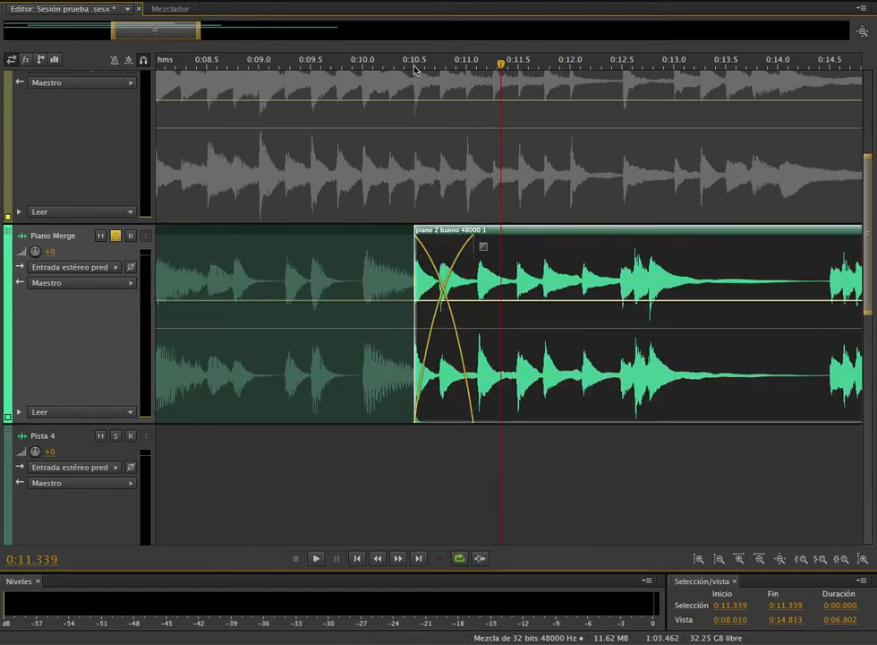
Step: Play the Piano Merge track from 0:09.999 through the crossfade, then stop
{"action": "left_click", "coordinate": [363, 63]}
{"action": "key", "text": "space"}
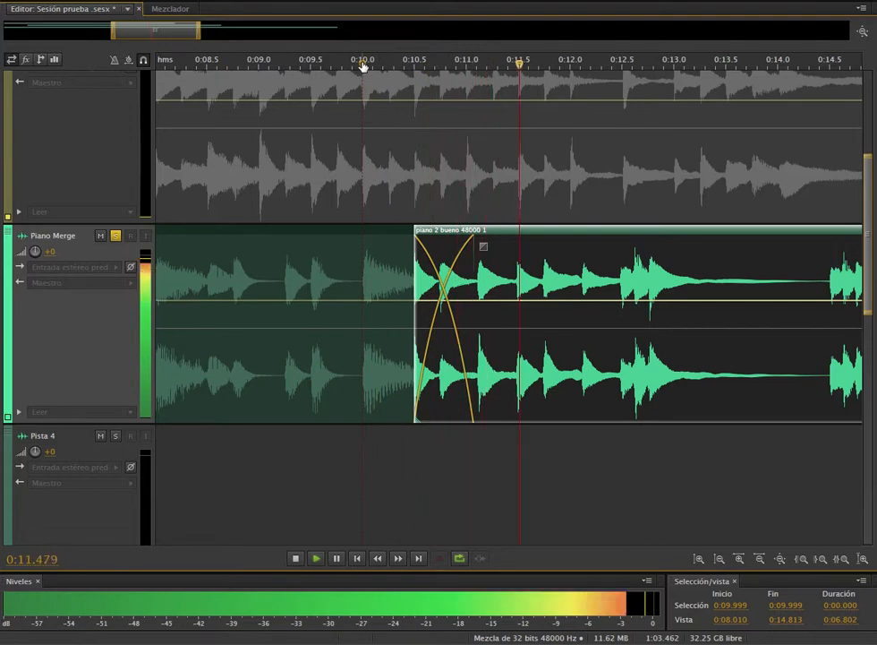
{"action": "key", "text": "space"}
Step: Listen to the transition between the two piano clips again, starting playback at 0:09.529
{"action": "left_click_drag", "start_coordinate": [114, 34], "coordinate": [4, 34]}
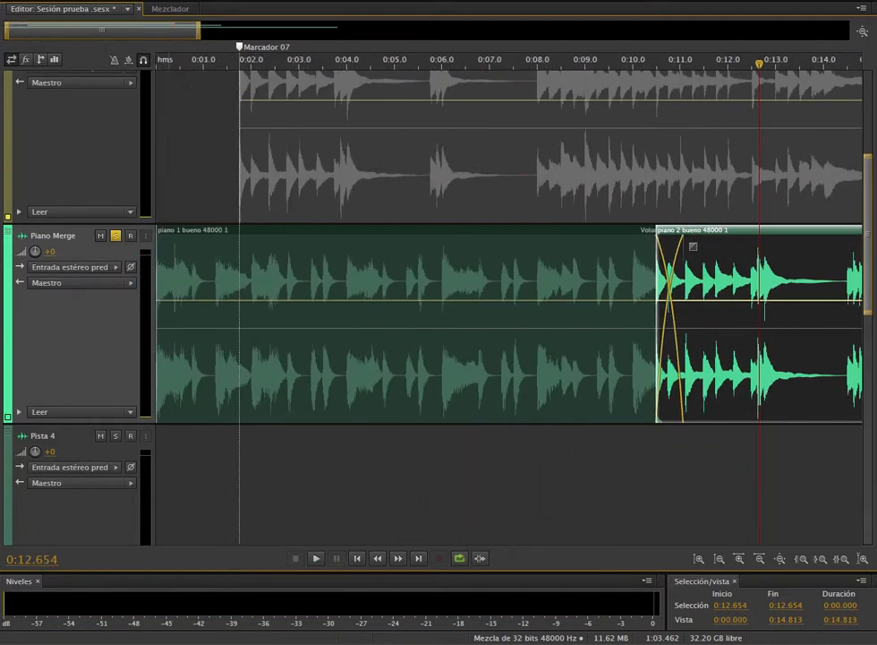
{"action": "left_click_drag", "start_coordinate": [201, 35], "coordinate": [398, 37]}
{"action": "left_click", "coordinate": [383, 63]}
{"action": "key", "text": "space"}
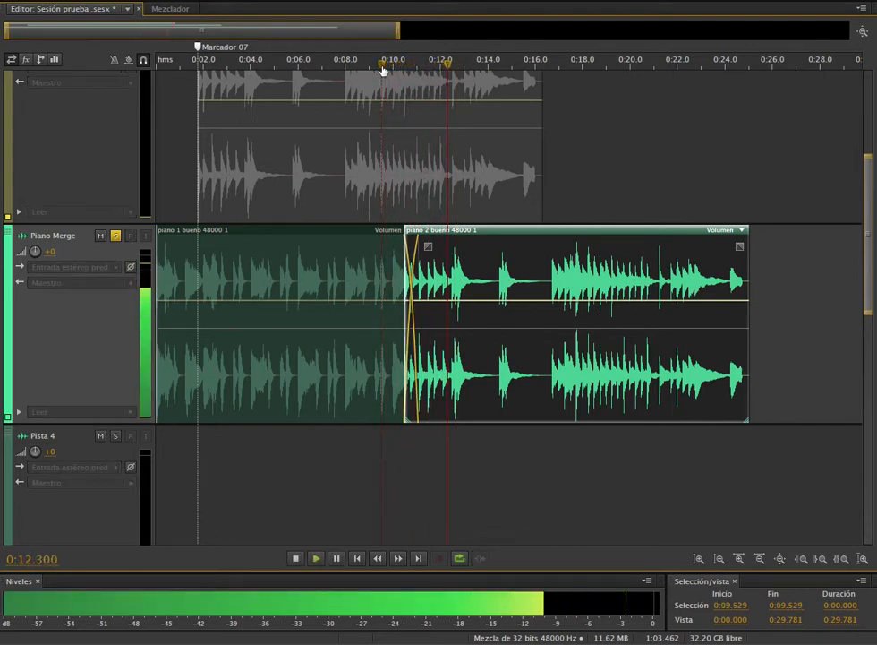
{"action": "key", "text": "space"}
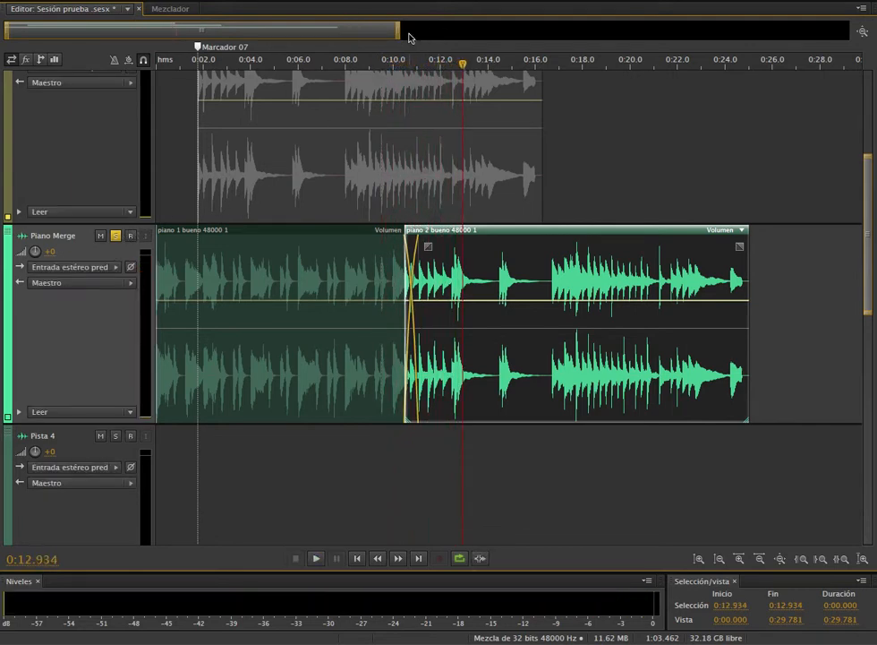
{"action": "left_click_drag", "start_coordinate": [399, 38], "coordinate": [505, 36]}
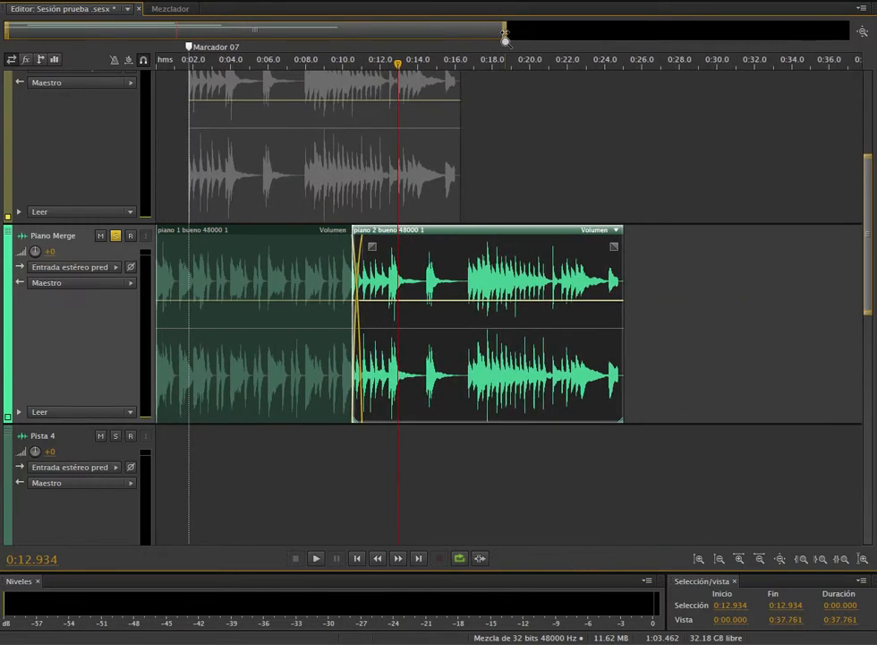
{"action": "scroll", "coordinate": [623, 130], "scroll_direction": "up", "scroll_amount": 3}
{"action": "scroll", "coordinate": [616, 126], "scroll_direction": "down", "scroll_amount": 3}
{"action": "scroll", "coordinate": [615, 126], "scroll_direction": "up", "scroll_amount": 3}
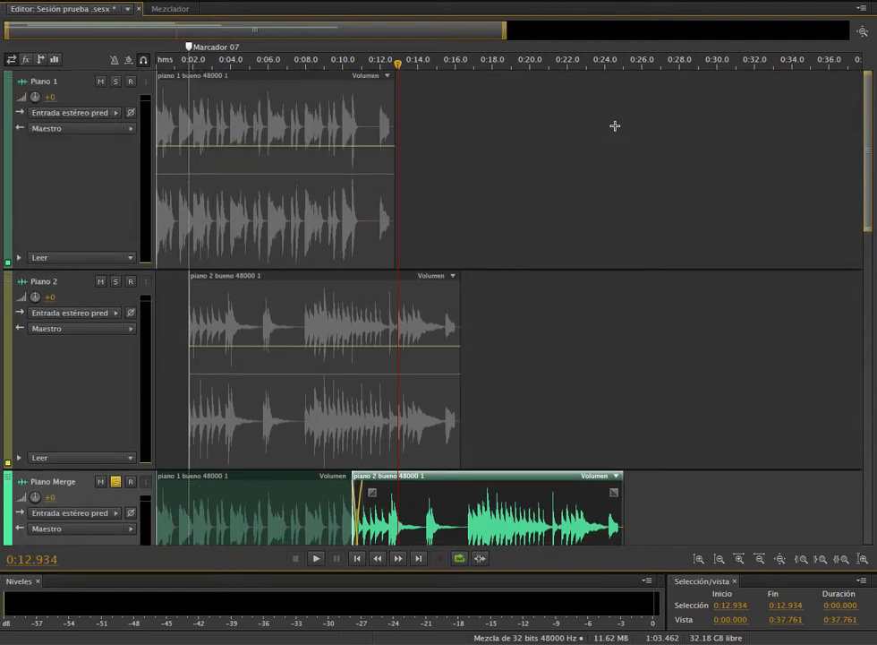
{"action": "scroll", "coordinate": [615, 125], "scroll_direction": "down", "scroll_amount": 3}
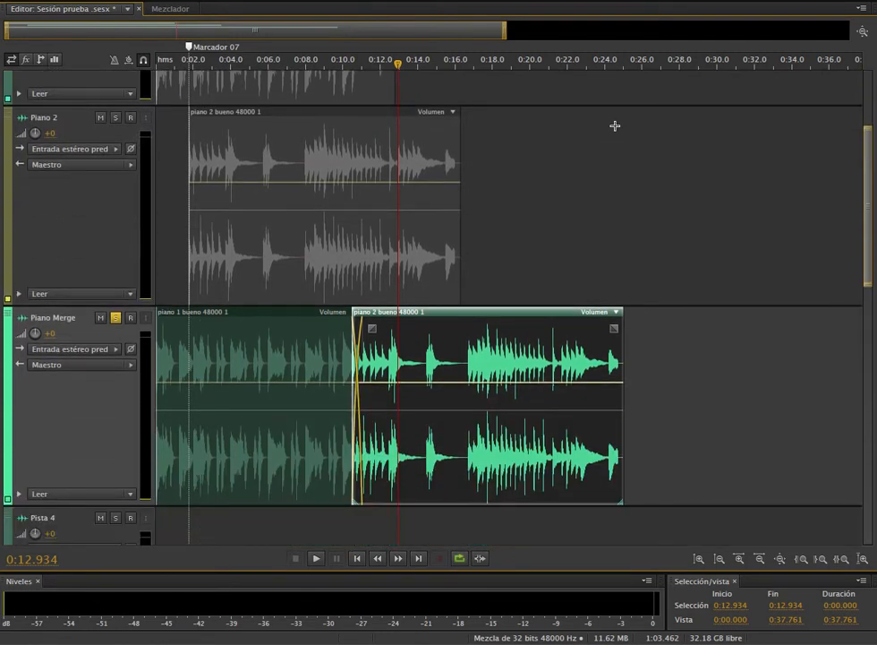